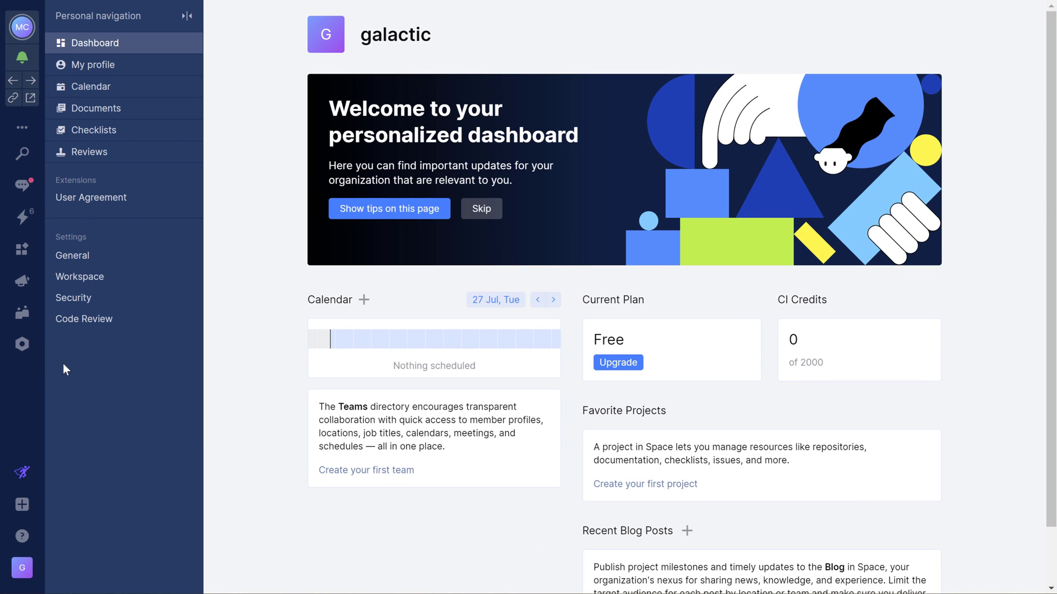
Upload the G logo image for the organization from administration settings.
left_click(22, 344)
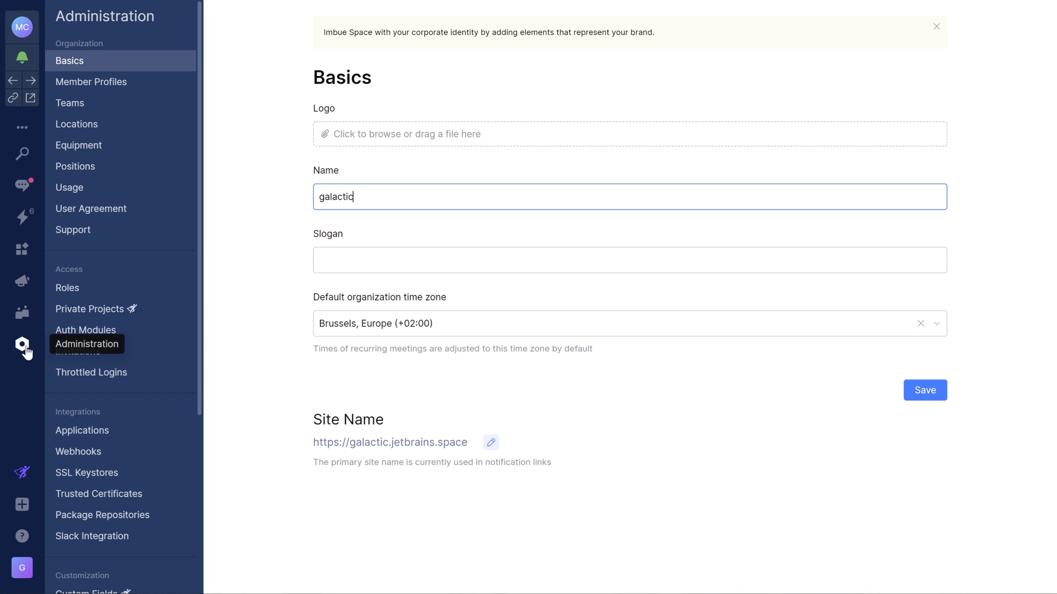
left_click(396, 141)
key("Return")
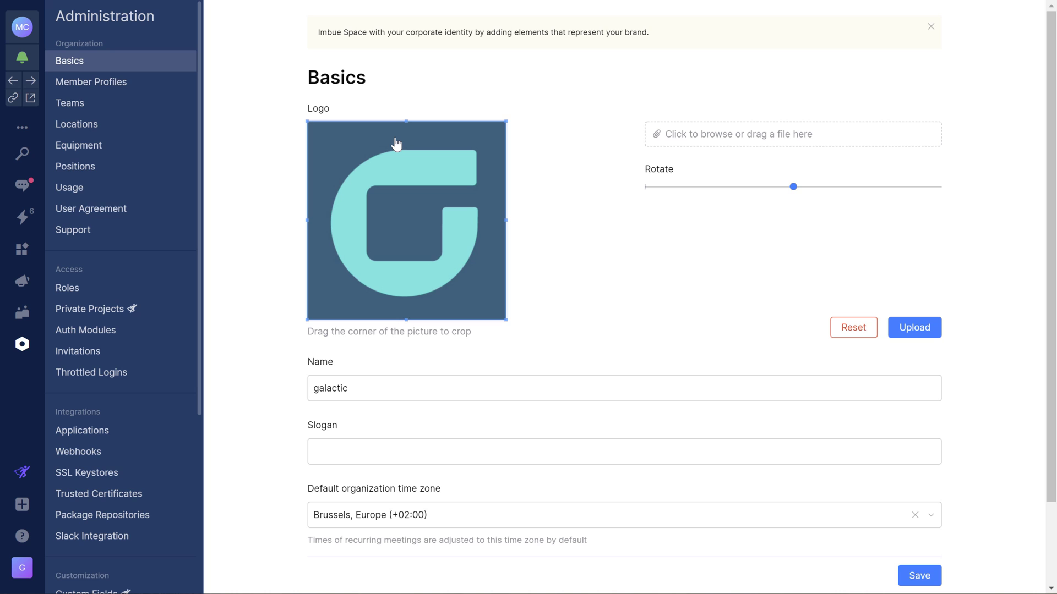
left_click(914, 327)
Rename the organization to Galactic Travels Inc. with slogan 'Making interplanetary travel fun!' and save.
left_click(882, 371)
key("ctrl+a")
type("Galactic Tra")
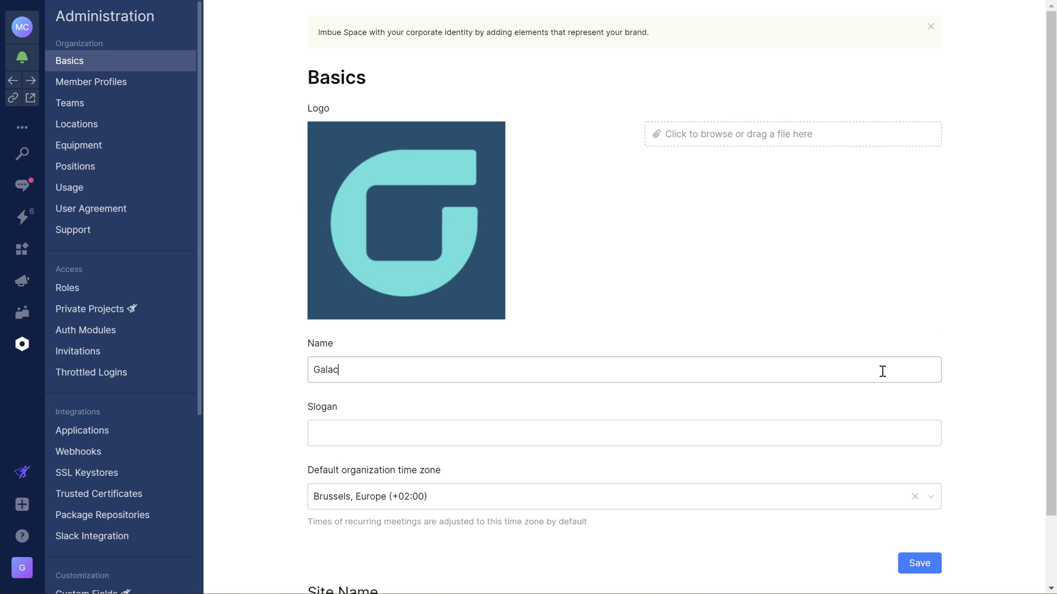
type("vels Inc.")
key("Tab")
type("Making interplanetar")
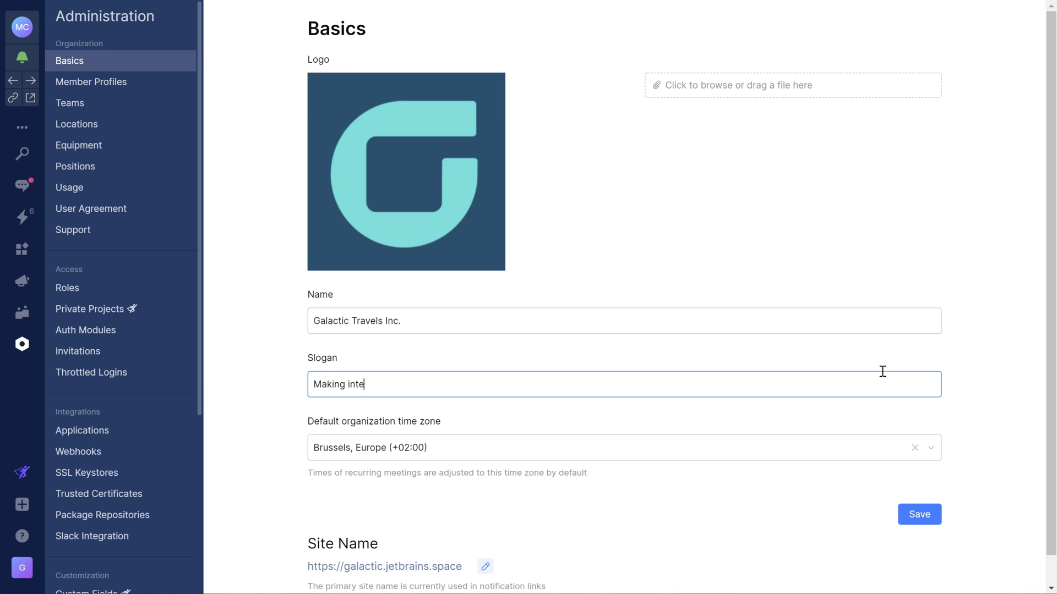
type("y travel fun!")
left_click(918, 514)
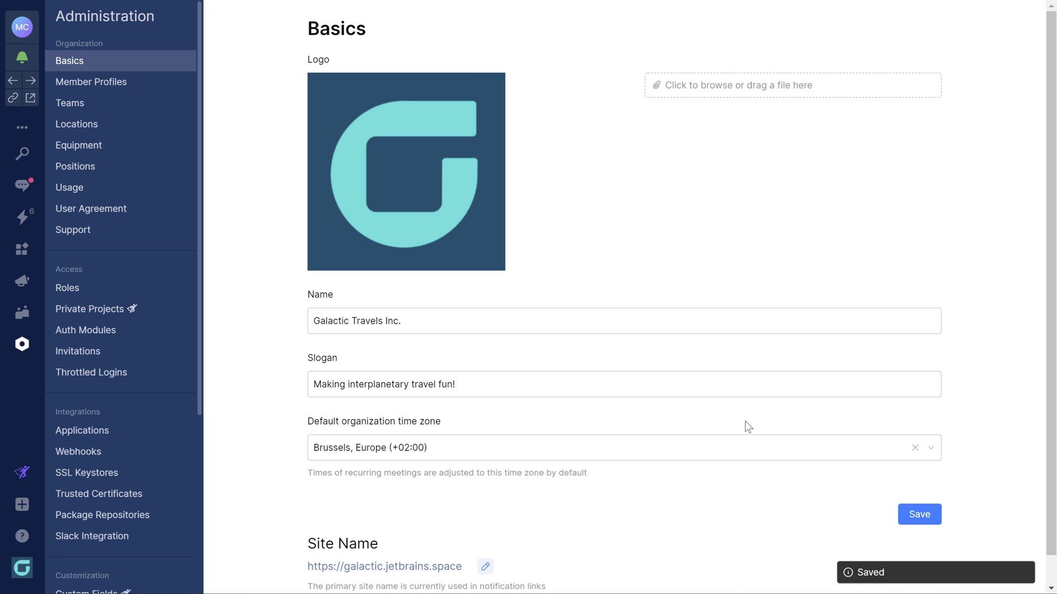
left_click(23, 26)
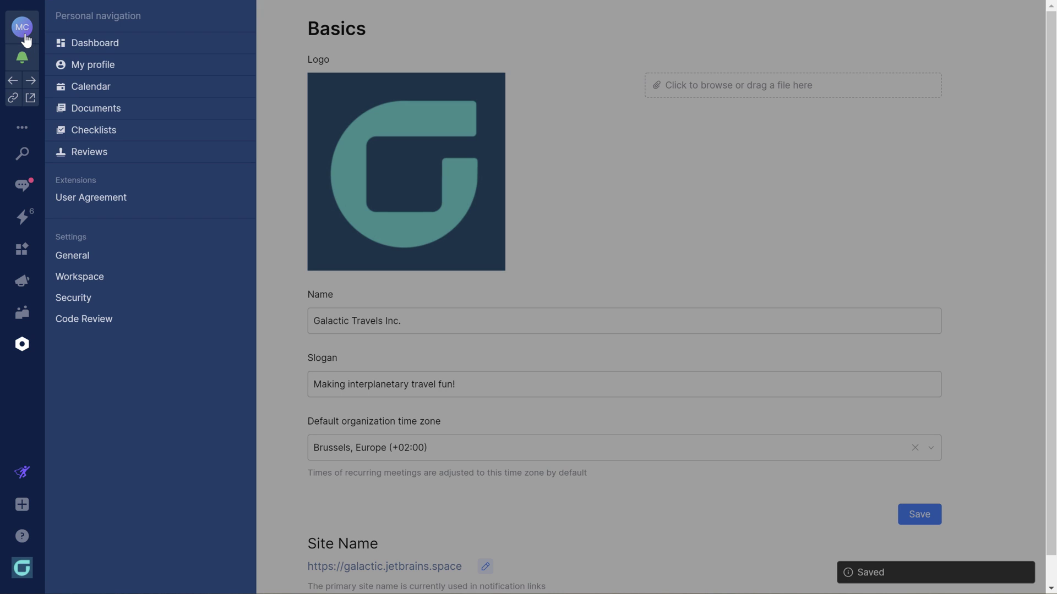
left_click(82, 45)
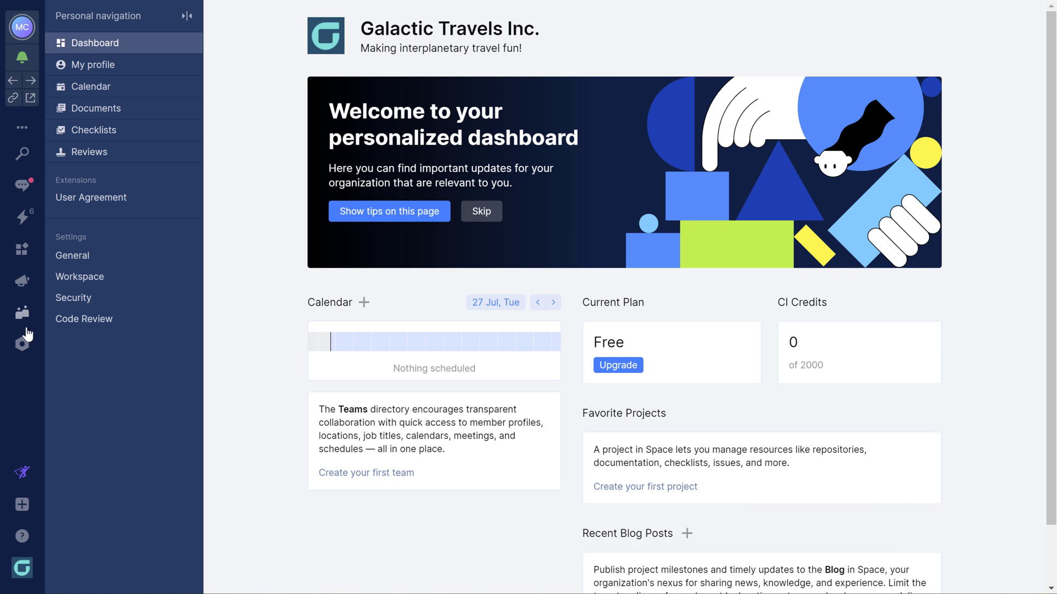
left_click(22, 344)
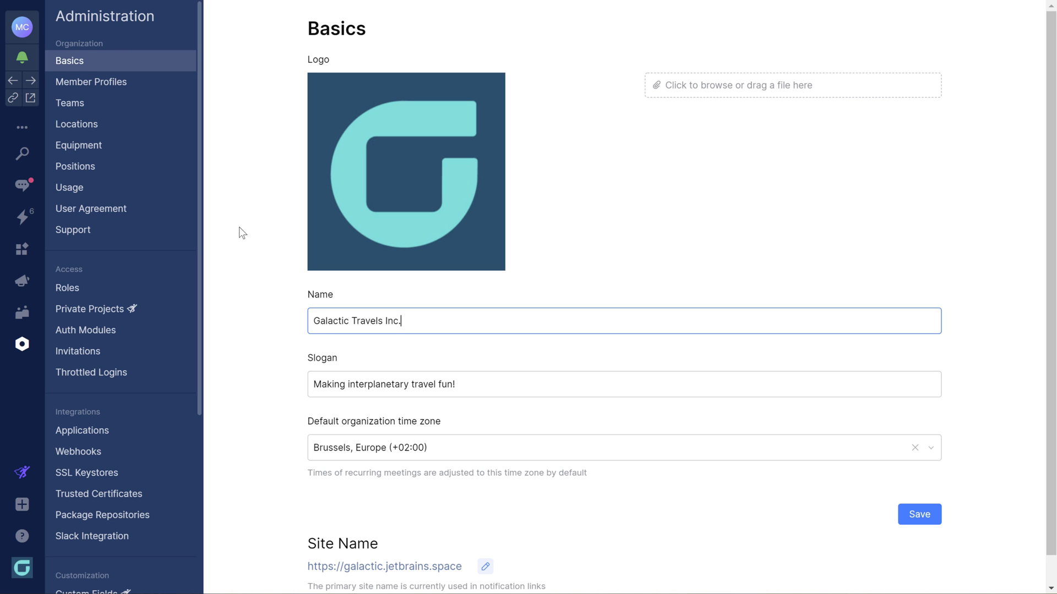
Create the Software Development team with its description from the Teams page.
left_click(116, 108)
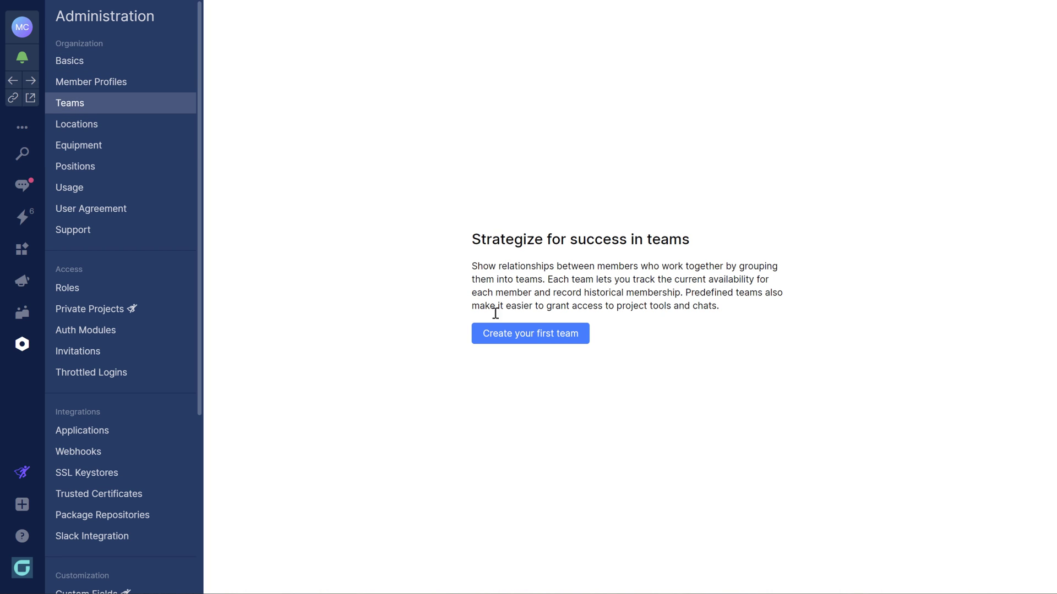
left_click(532, 334)
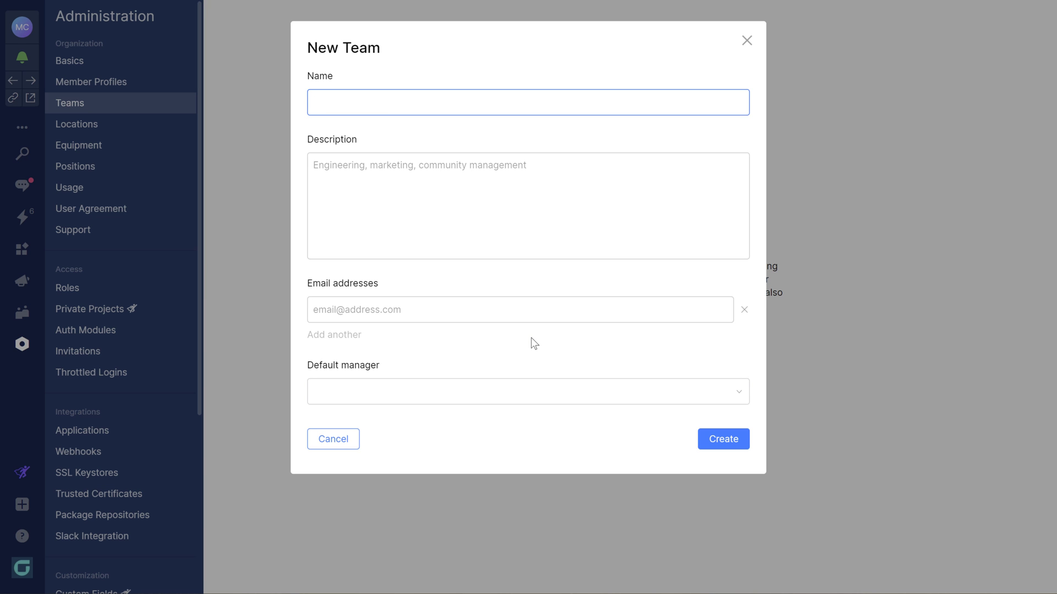
type("Software Development")
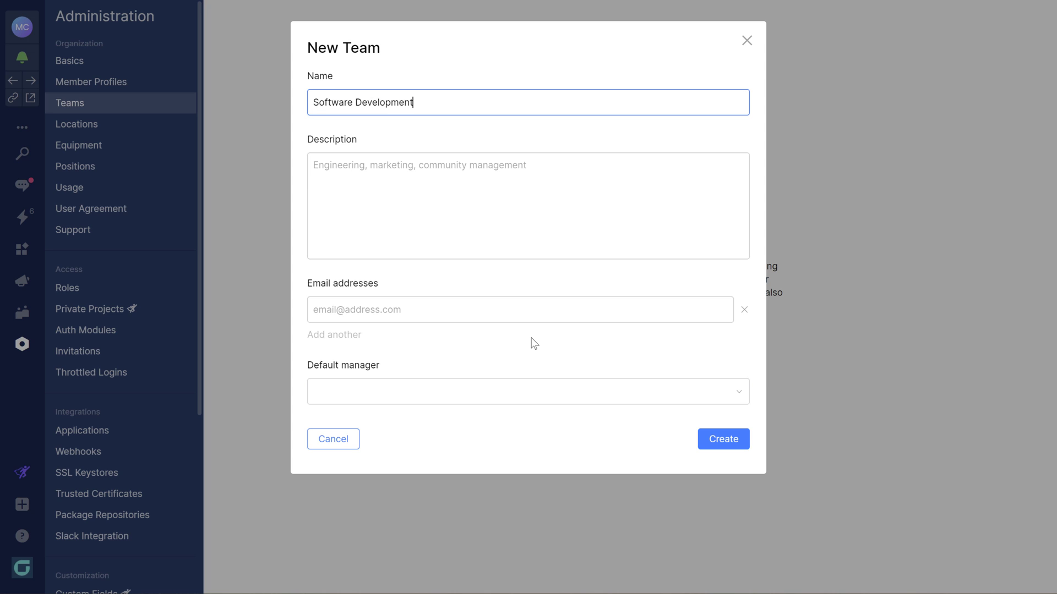
key("Tab")
type("The software deve")
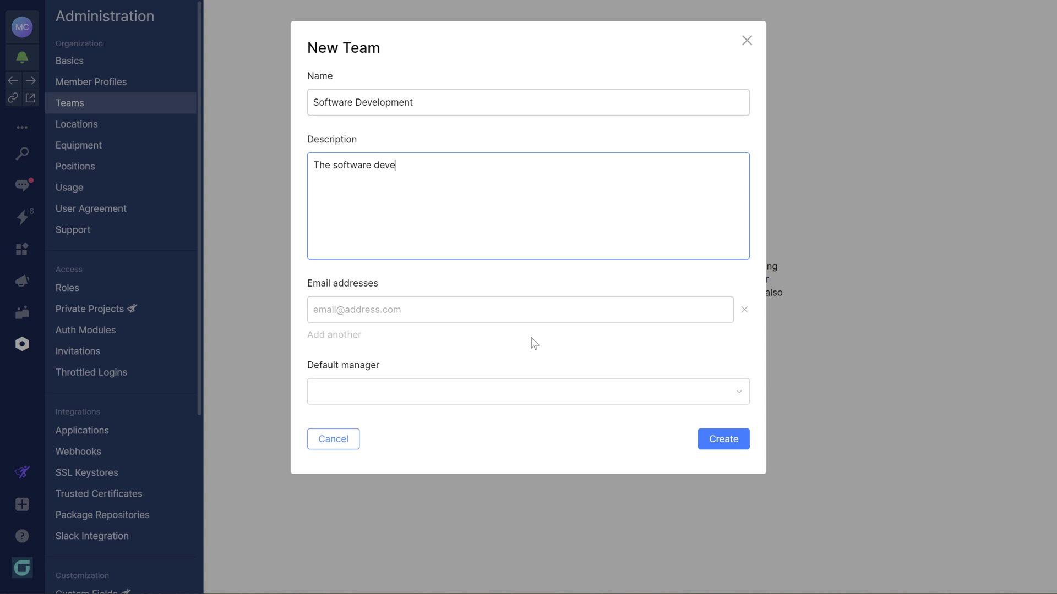
type("lopment team")
left_click(707, 440)
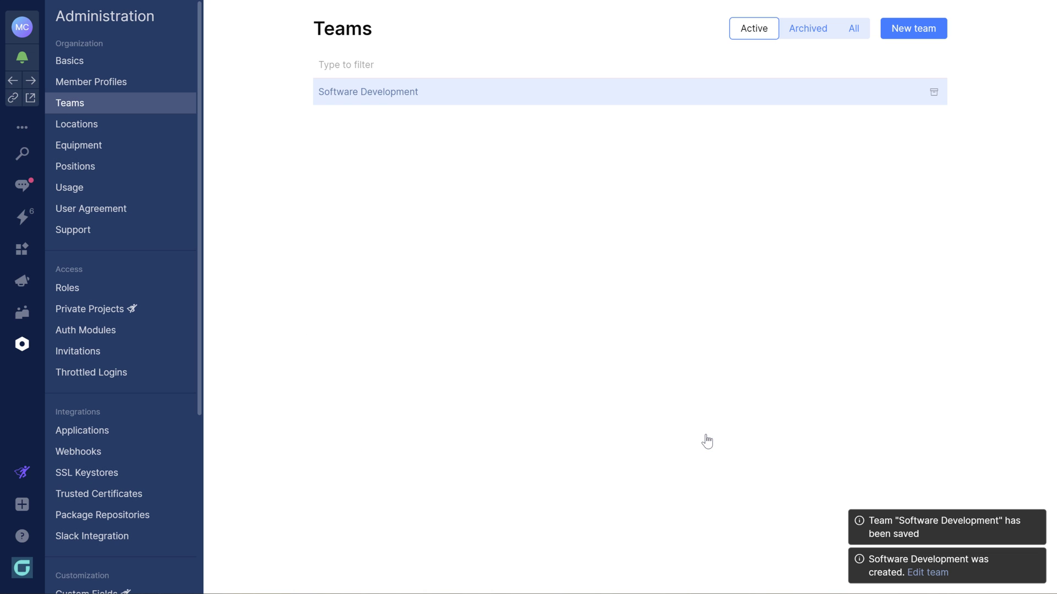
Review Locations, Positions, Absence Types, Public Holidays and Custom Fields admin pages.
left_click(76, 125)
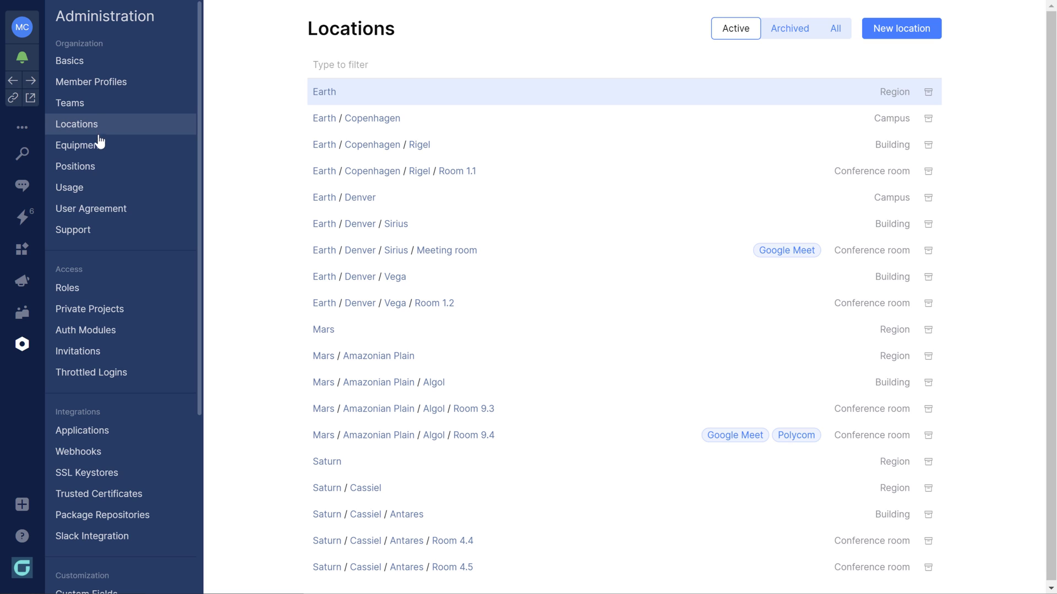
left_click(98, 173)
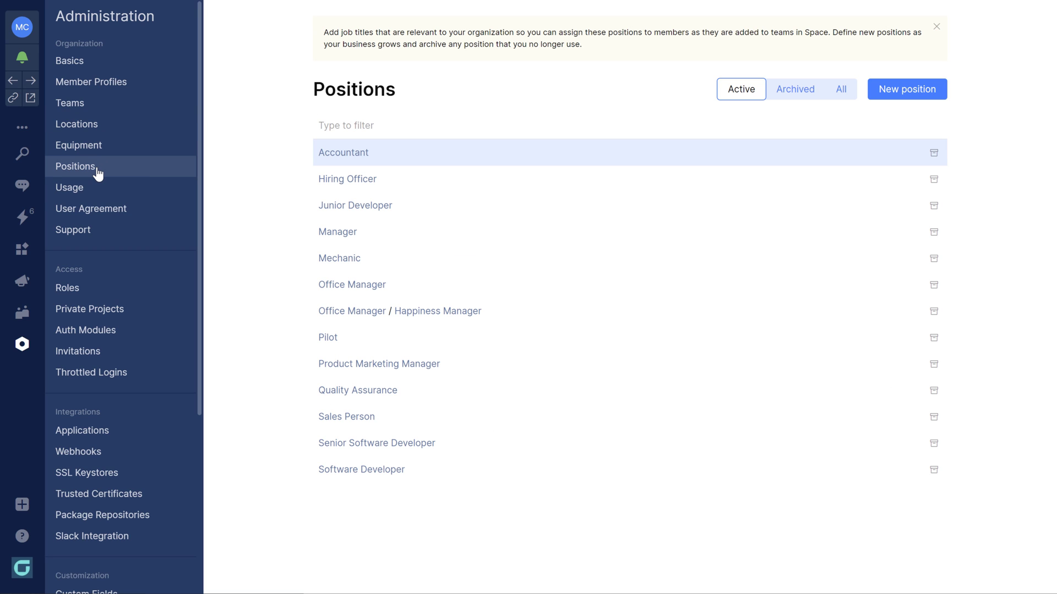
scroll(98, 172, "down", 5)
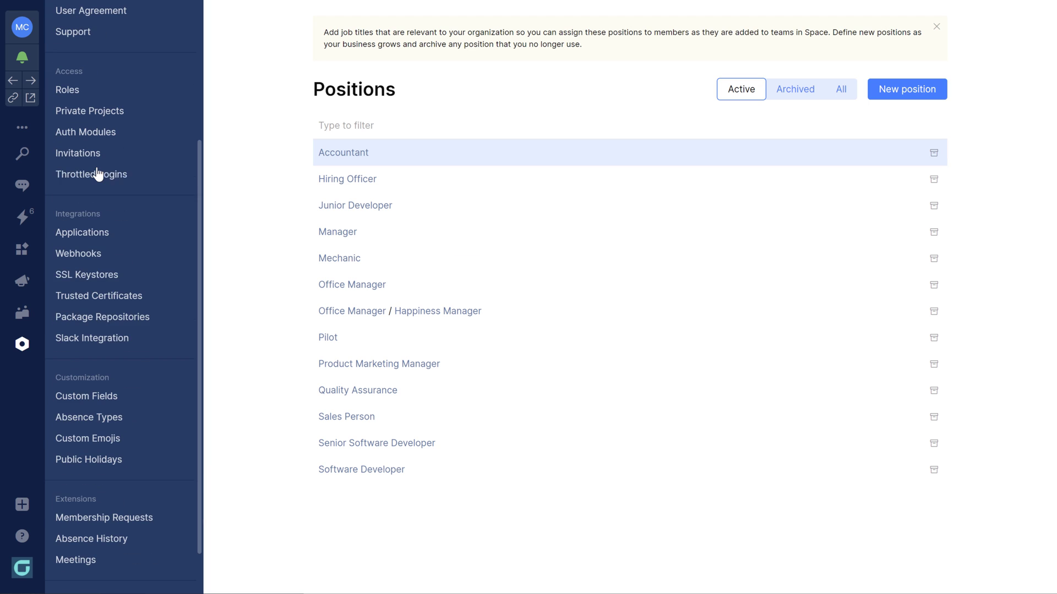
left_click(121, 423)
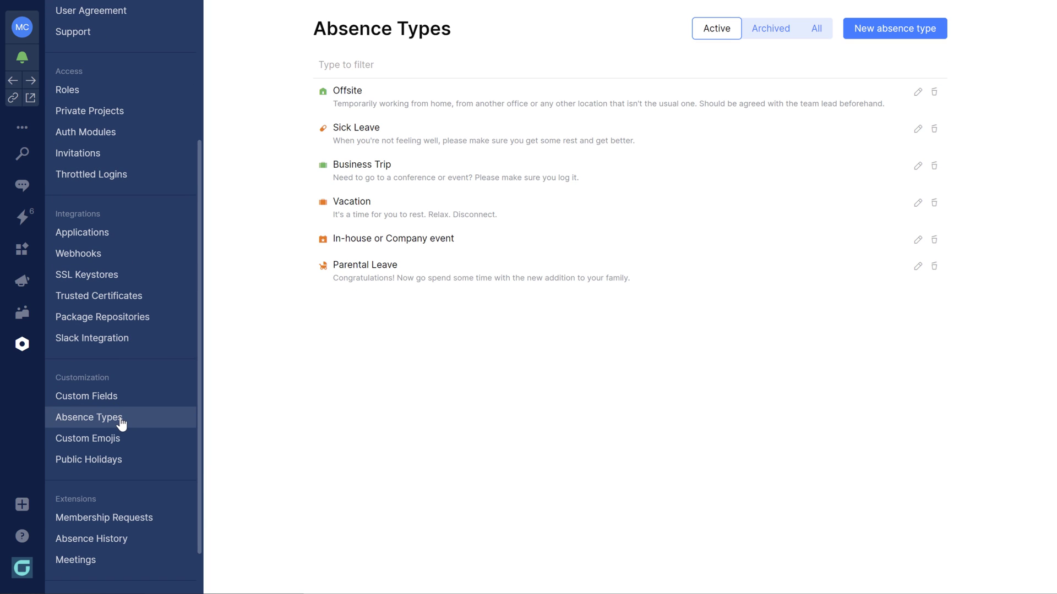
left_click(117, 464)
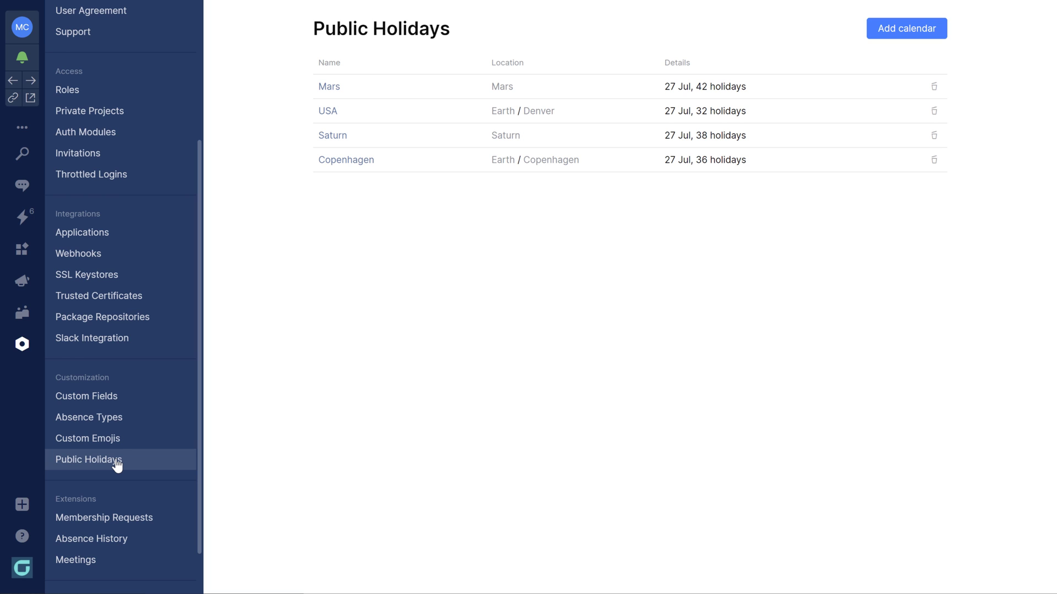
left_click(107, 400)
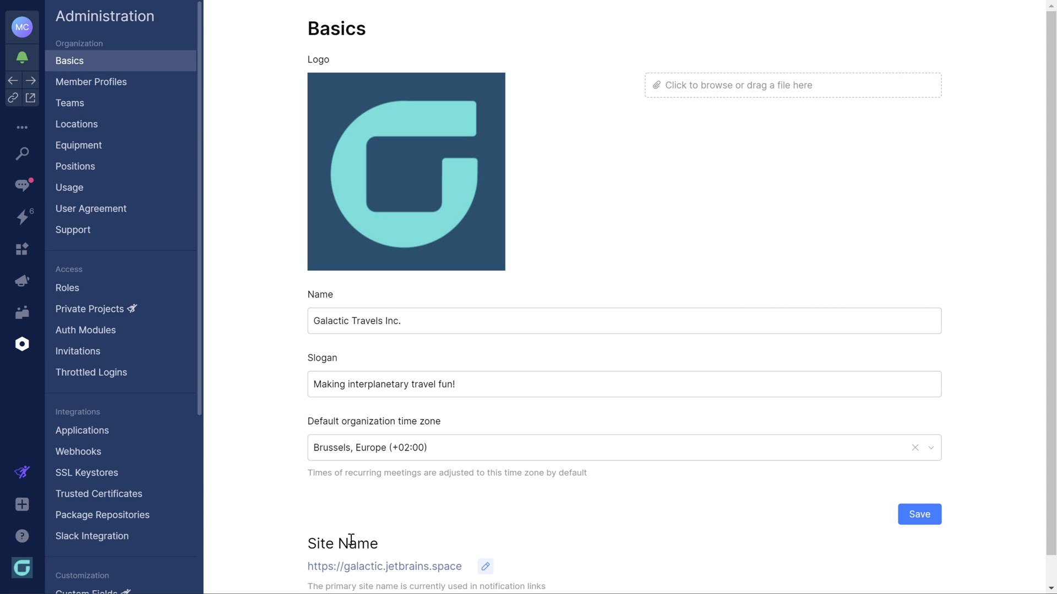
left_click(22, 504)
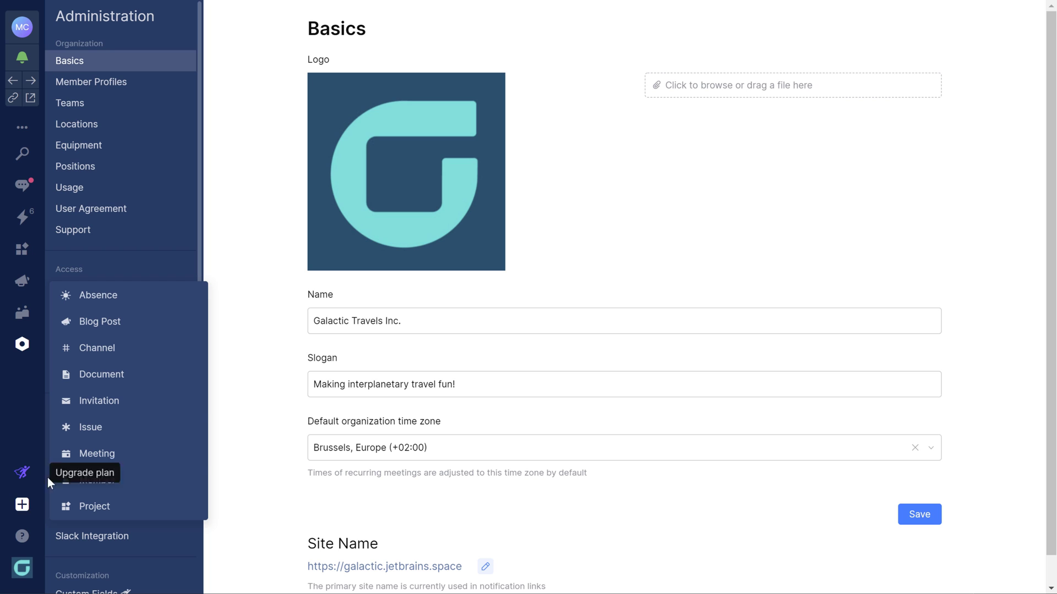
left_click(99, 400)
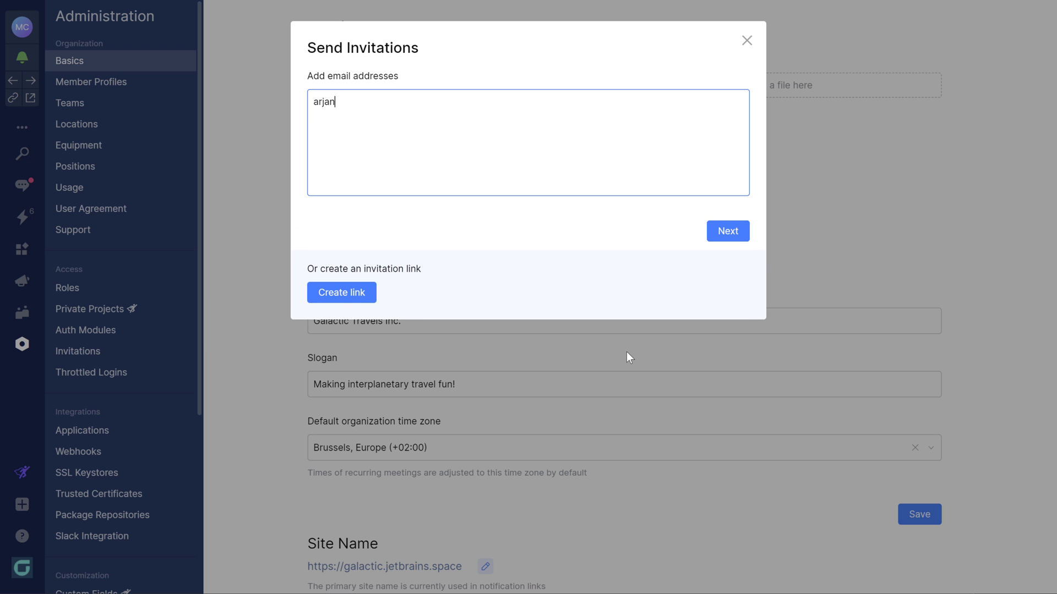
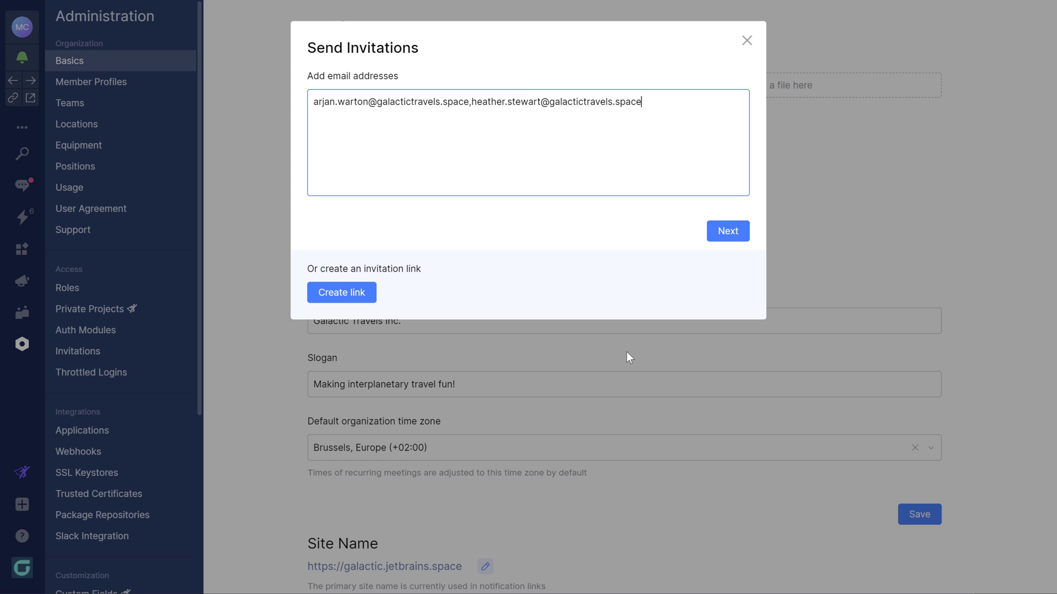
left_click(727, 231)
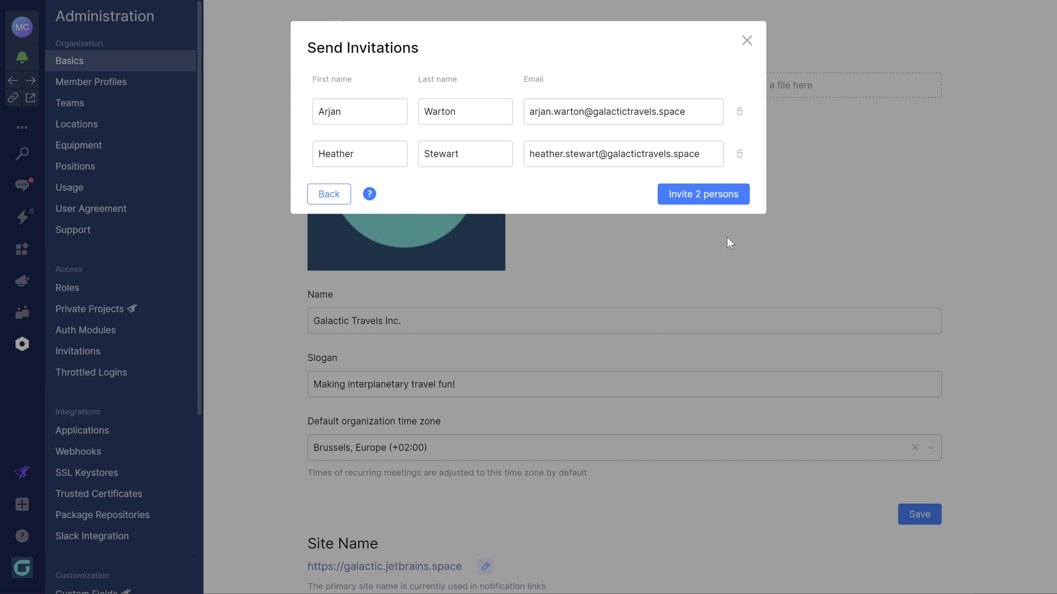
left_click(704, 194)
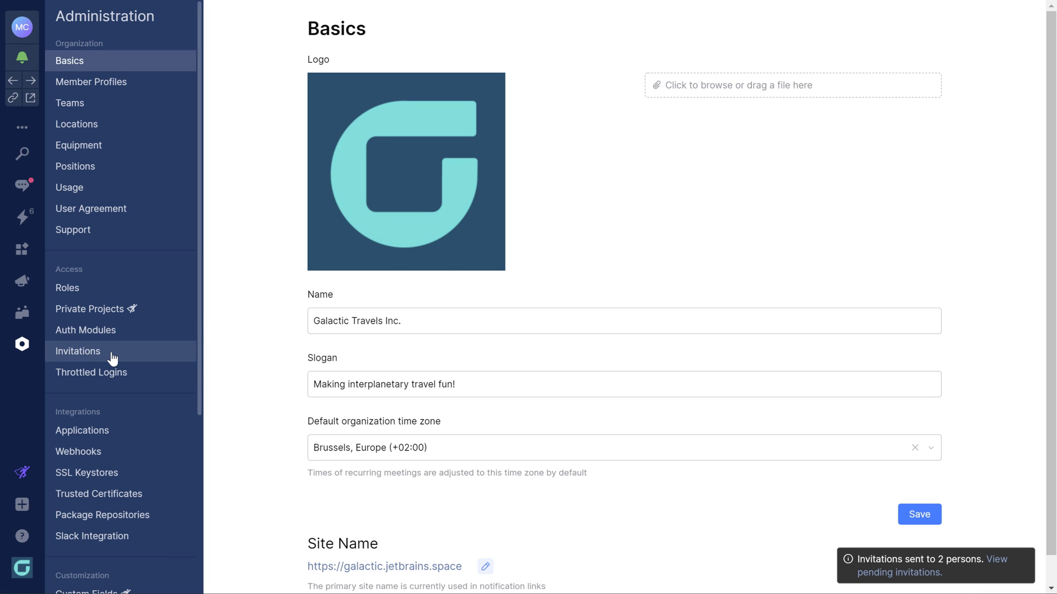
left_click(77, 351)
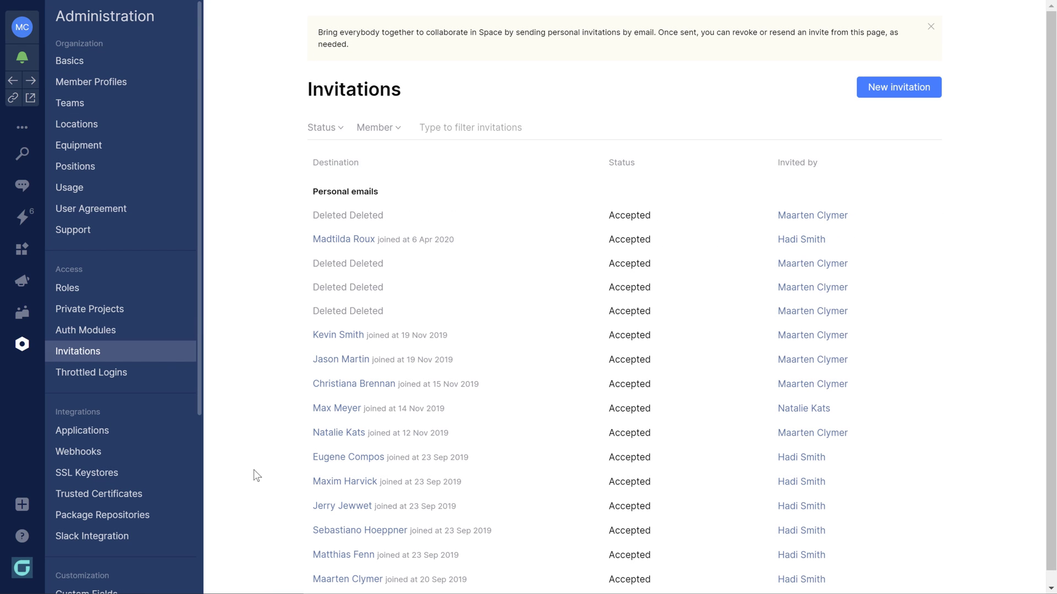
View Auth Modules and inspect the available types for a new auth module.
left_click(86, 331)
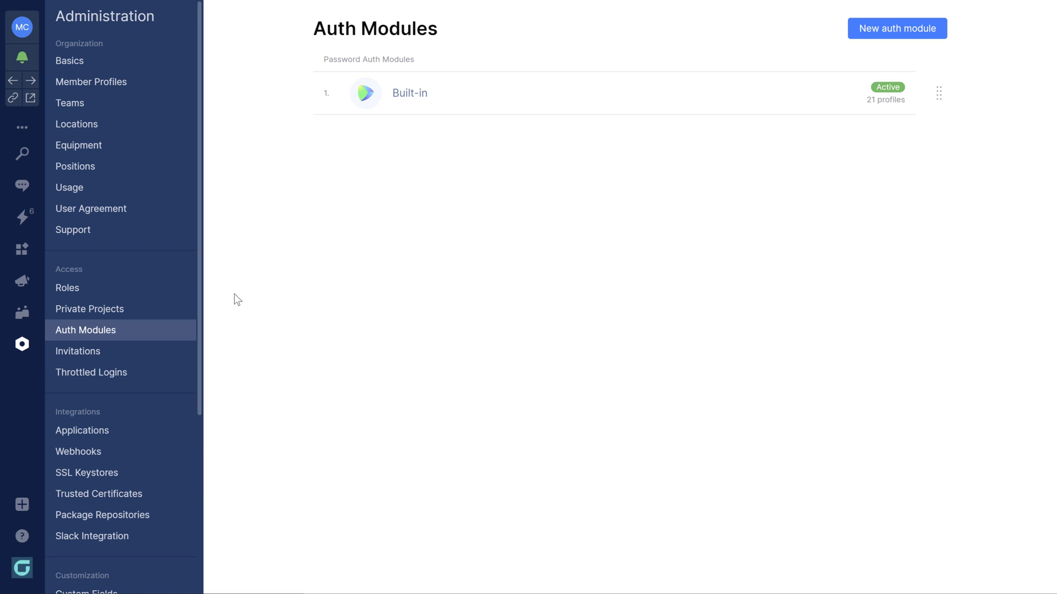
left_click(875, 33)
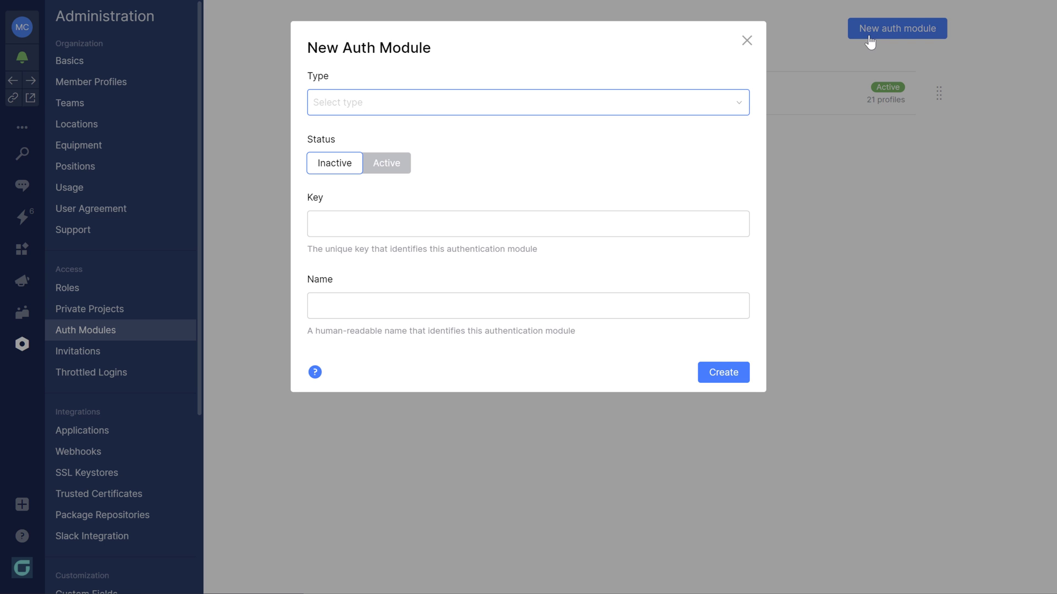
left_click(740, 104)
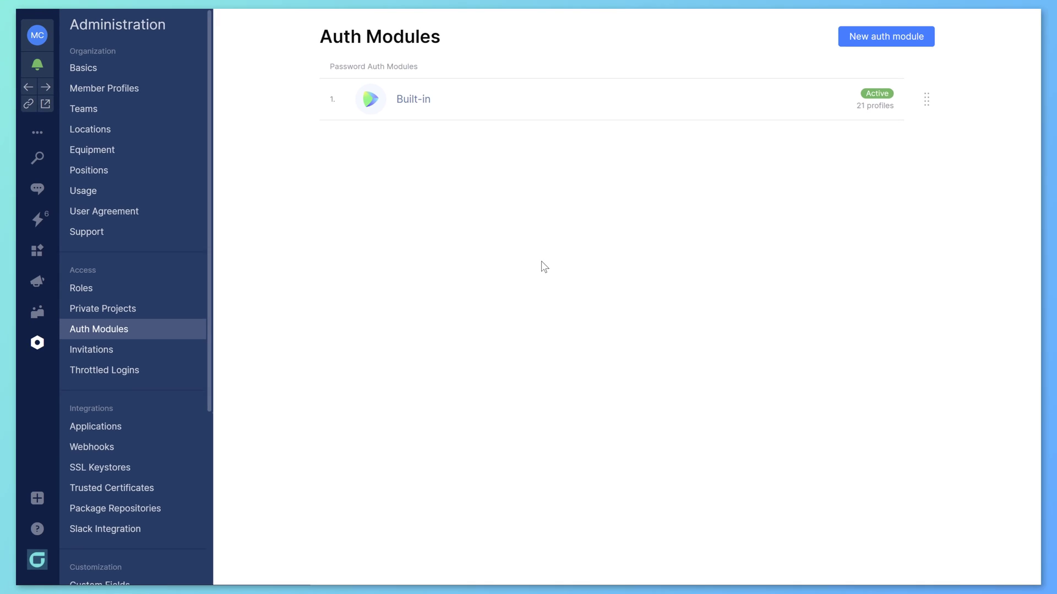
Switch to Chats showing the Software Development team channel.
left_click(106, 205)
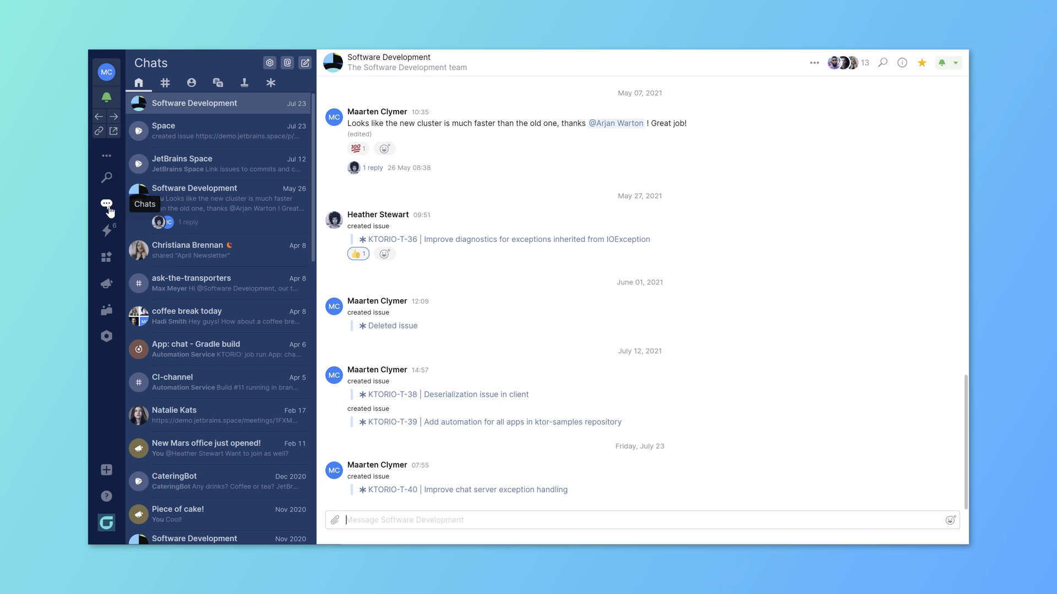